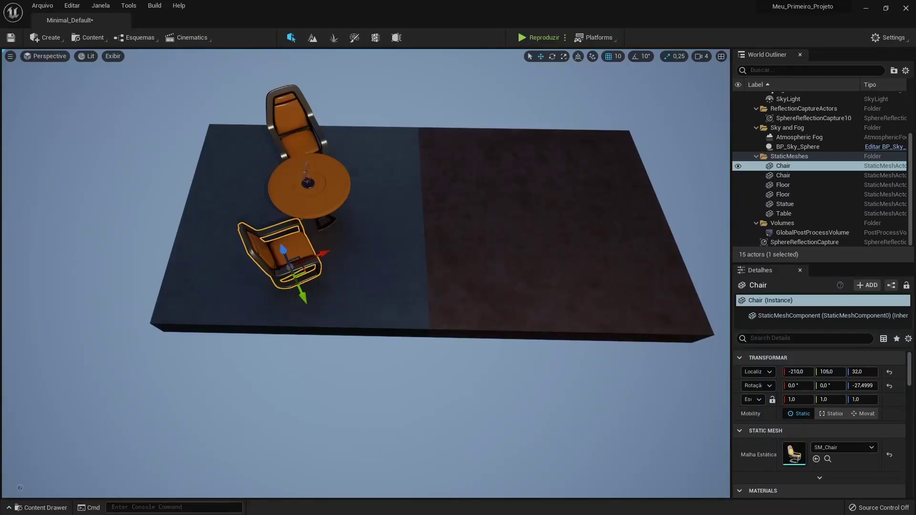
Step: Orbit the view to see the round table and its two chairs from another side
mouse_move(366, 274)
alt+mouse_down()
mouse_move(391, 267)
mouse_move(362, 270)
alt+mouse_up()
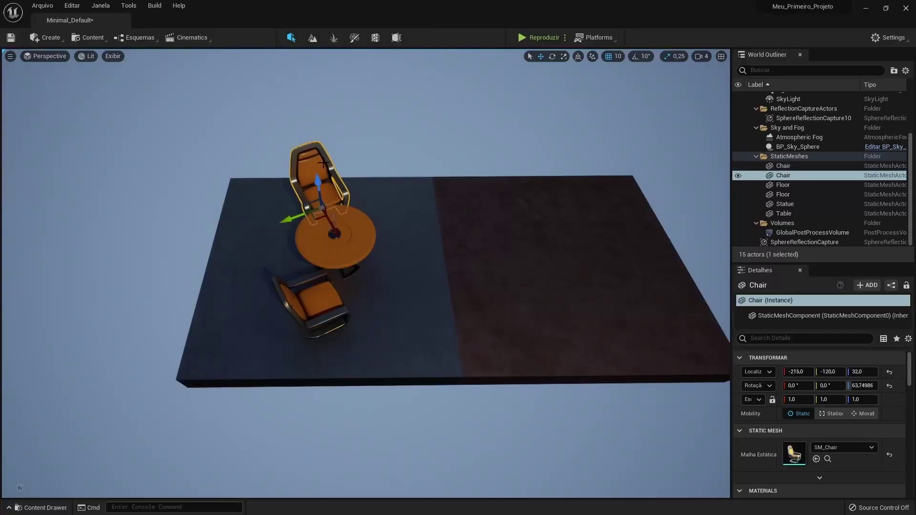
Step: Duplicate the chair, switch to world-space axes, slide the copy along X, then delete it
key(ctrl+d)
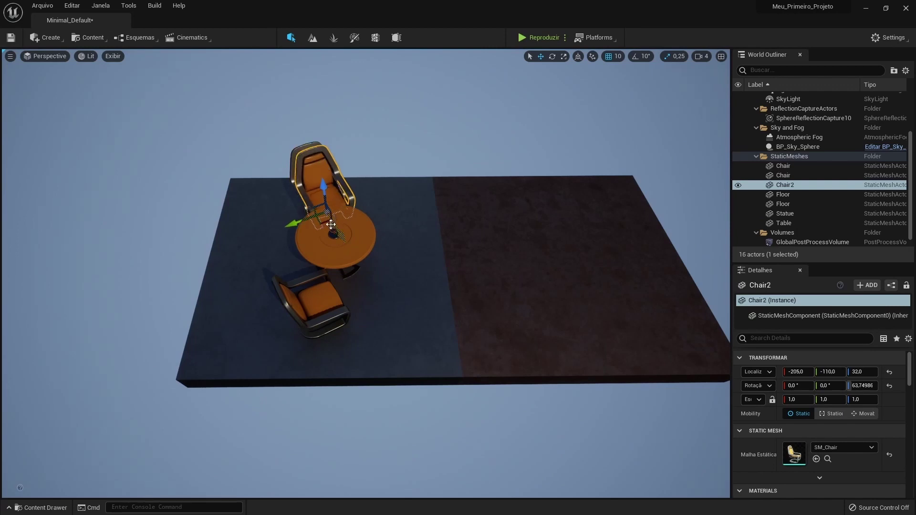
right_drag(331, 224, 362, 220)
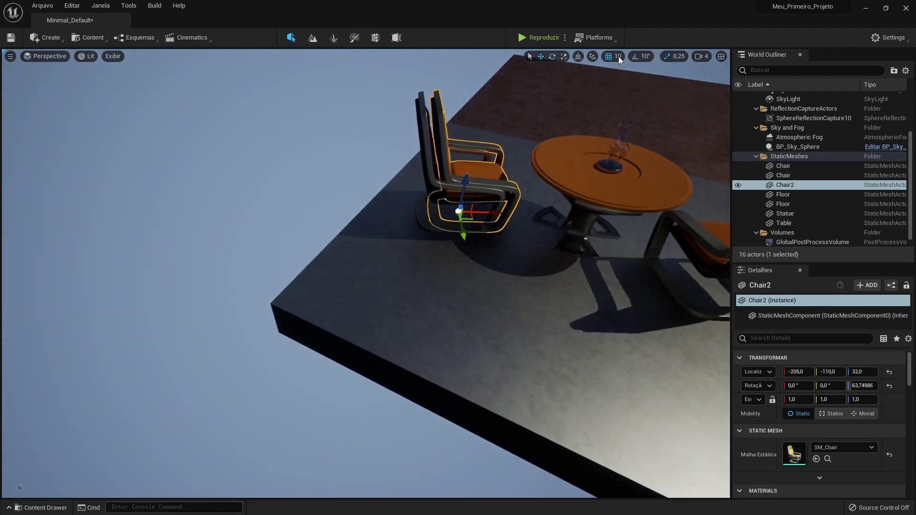
click(577, 56)
alt+drag(586, 104, 587, 104)
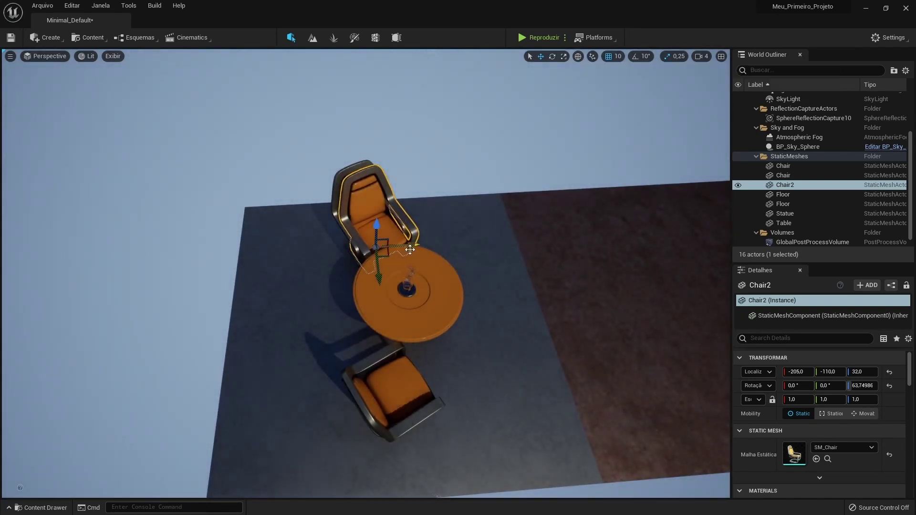
drag(410, 249, 563, 230)
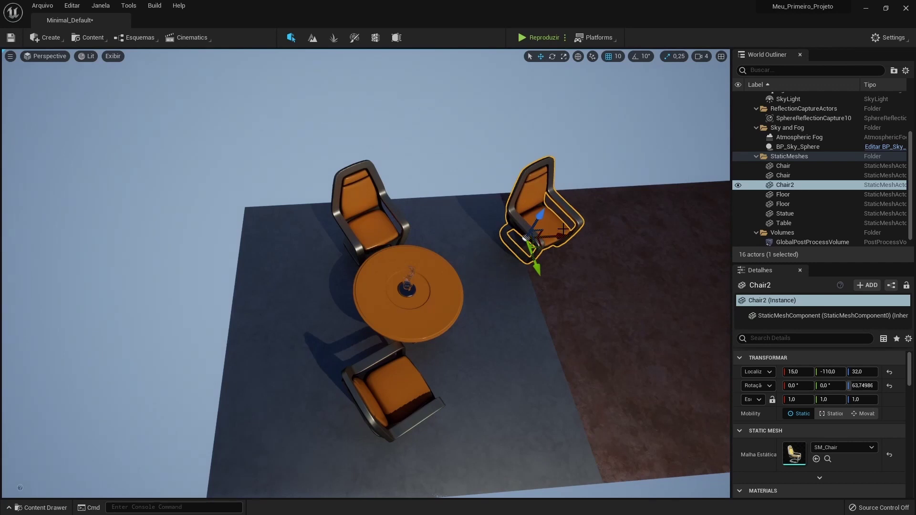
key(Delete)
Step: Restore the deleted chair copy, move it beside the original, and delete it again
click(791, 167)
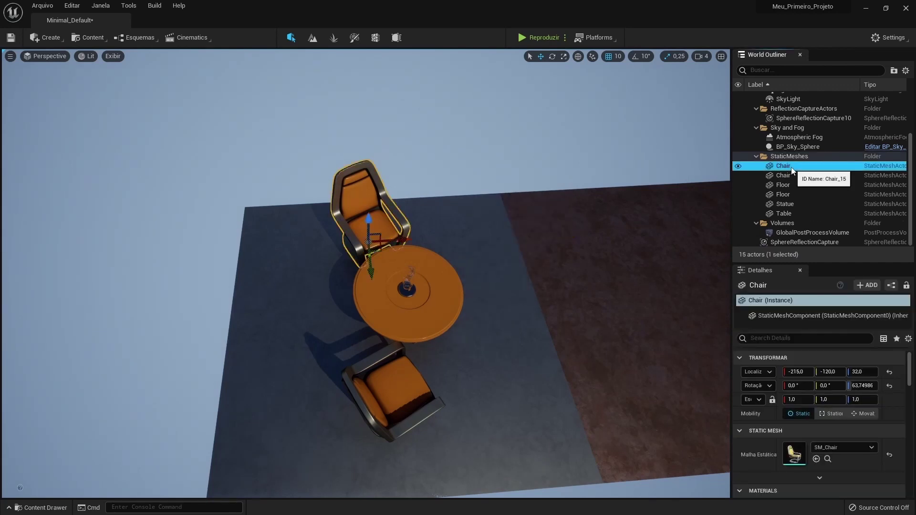
key(ctrl+z)
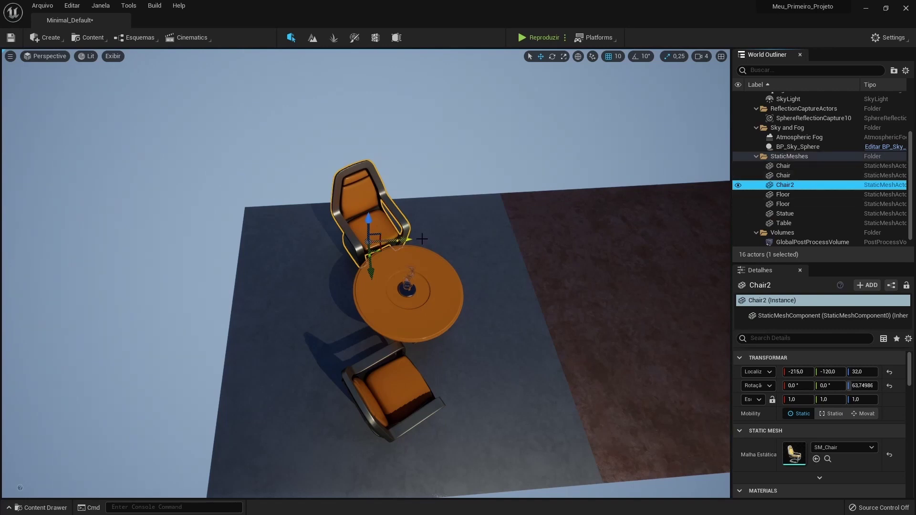
drag(408, 237, 506, 239)
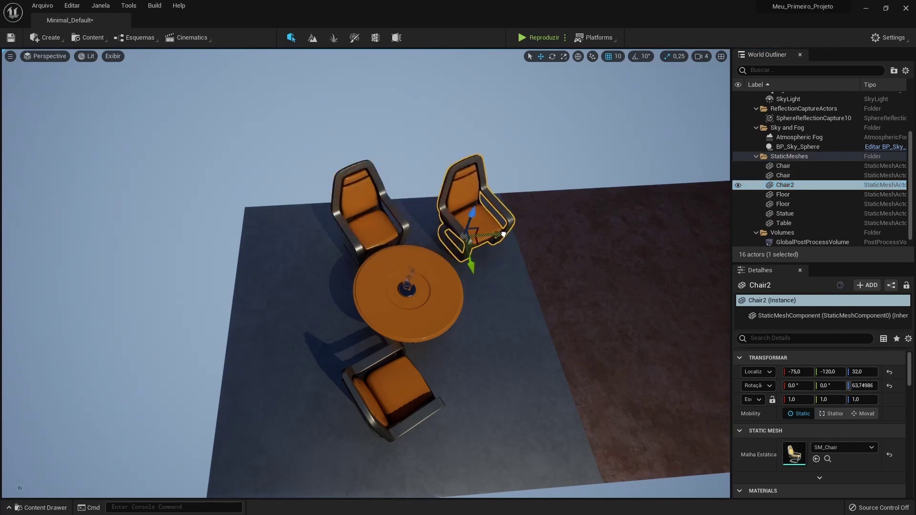
mouse_move(505, 239)
right_down()
mouse_move(573, 239)
mouse_move(543, 261)
right_up()
key(Delete)
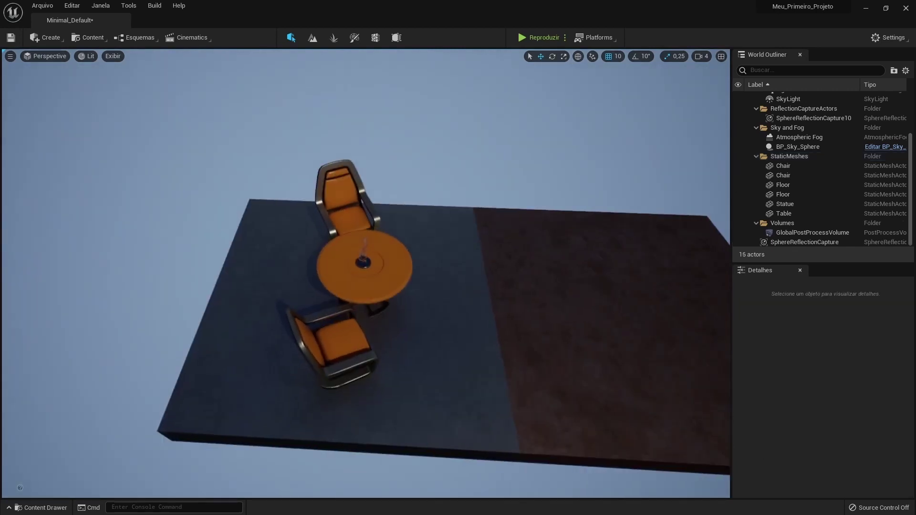
Step: Move the view closer to the floor and select the back chair at -215, -120, 32
right_drag(544, 261, 543, 239)
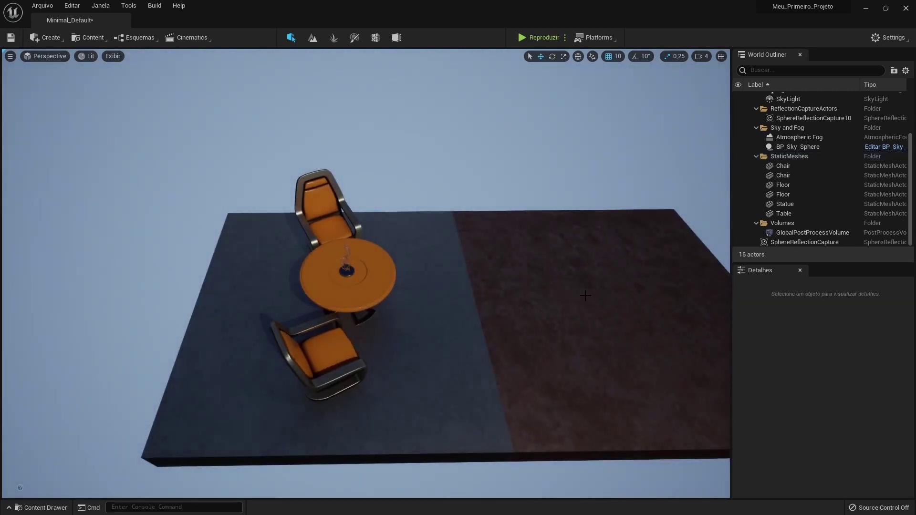
mouse_move(561, 318)
right_down()
mouse_move(615, 310)
mouse_move(615, 282)
right_up()
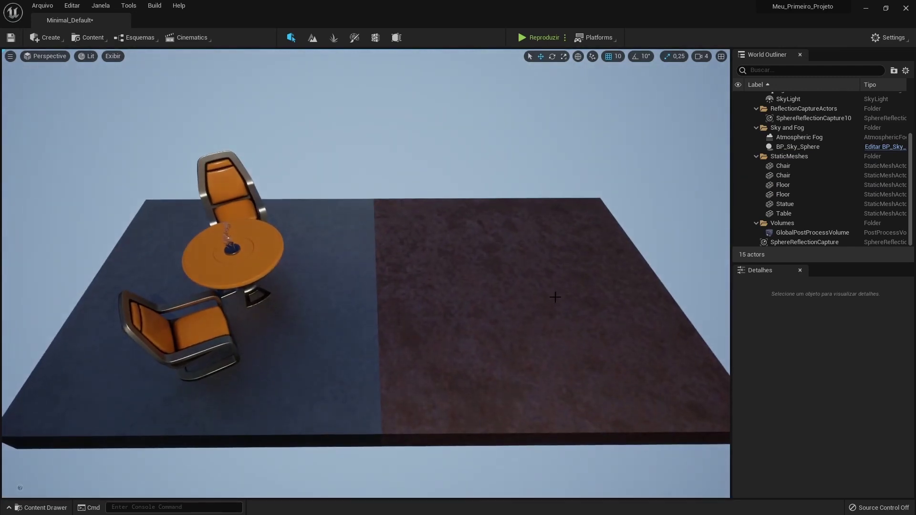
click(218, 178)
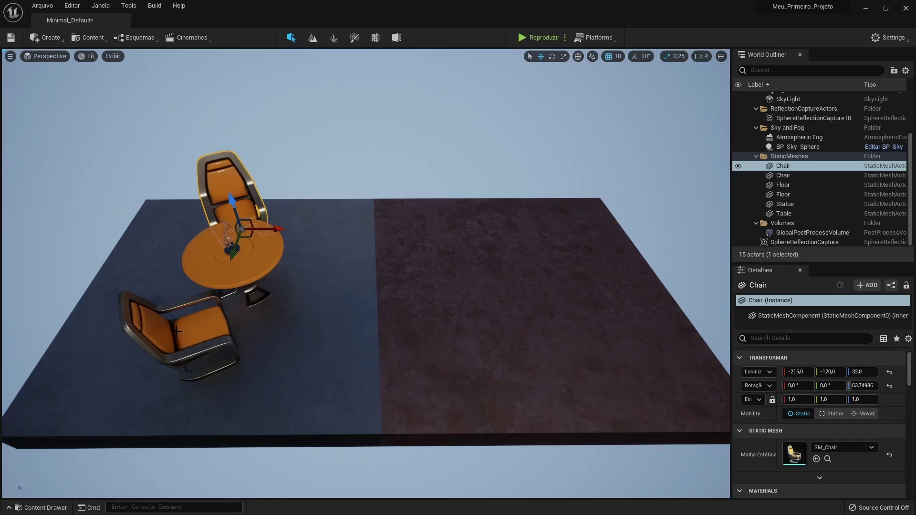
Step: Alt-drag both chairs to create Chair2 and Chair3, placing them right of the round table
ctrl+click(176, 331)
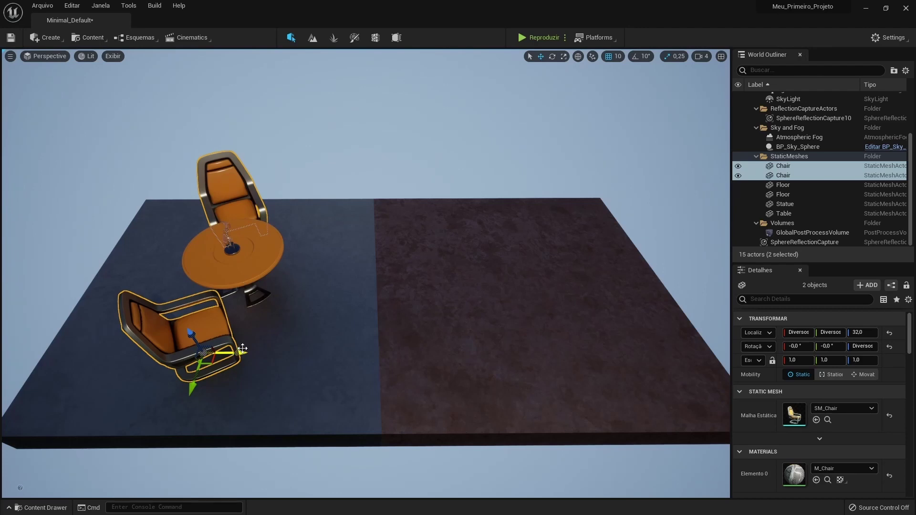
mouse_move(237, 353)
alt+mouse_down()
mouse_move(346, 360)
mouse_move(319, 363)
alt+mouse_up()
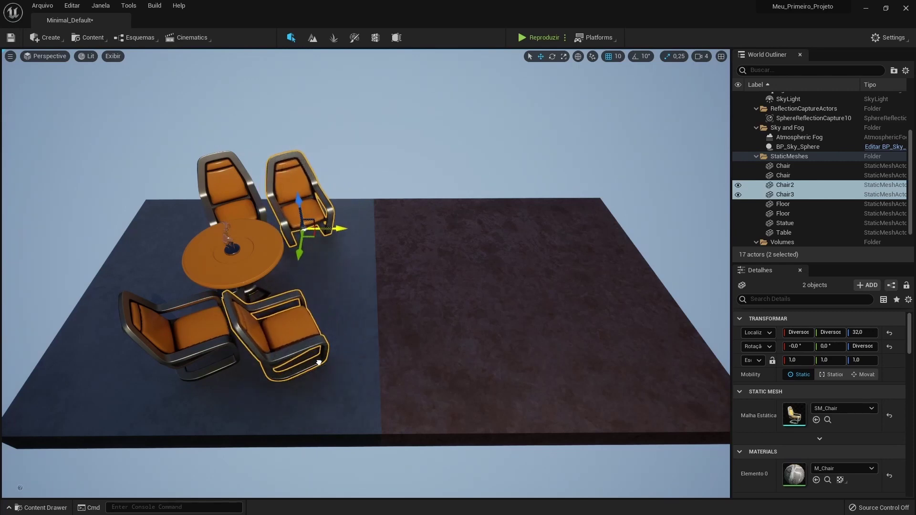
alt+drag(319, 362, 359, 392)
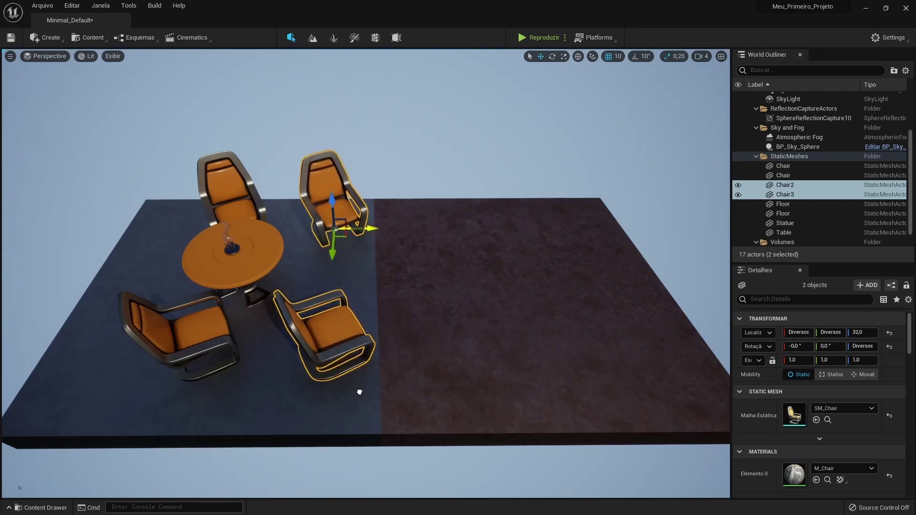
alt+drag(360, 391, 332, 399)
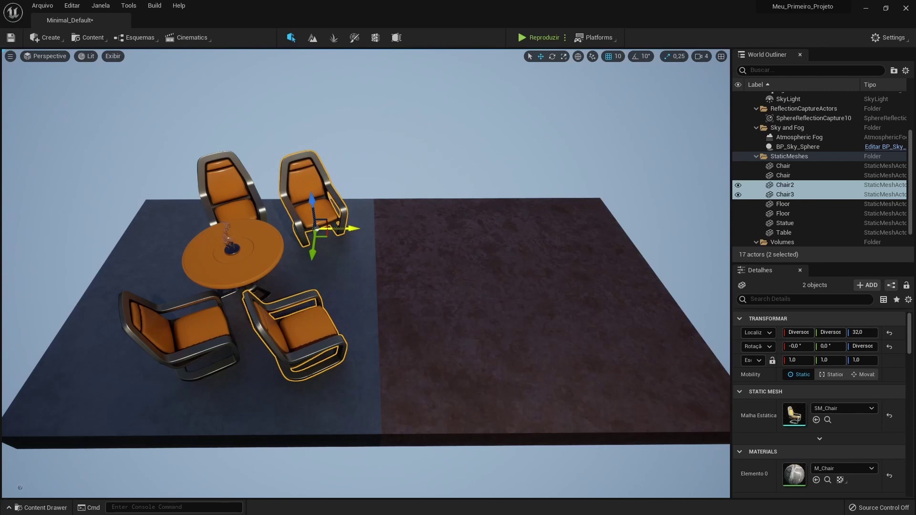
shift+drag(306, 334, 305, 333)
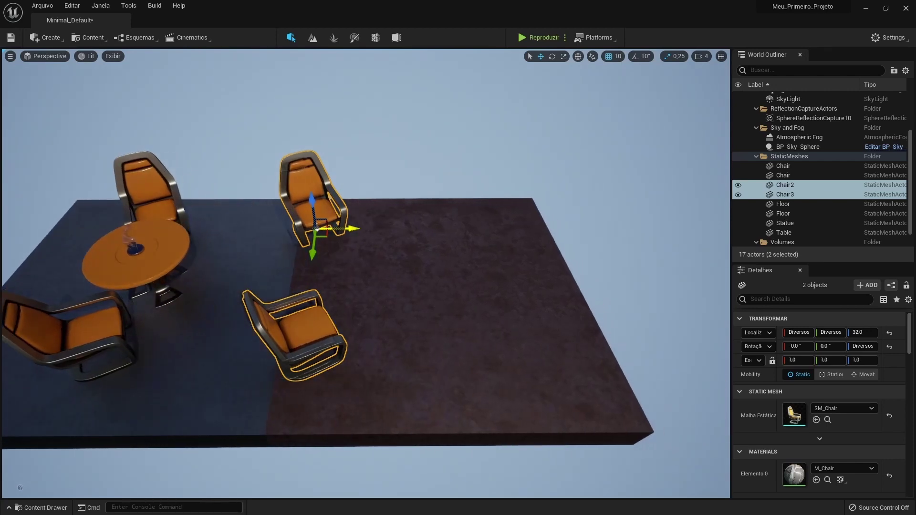
shift+drag(334, 228, 334, 228)
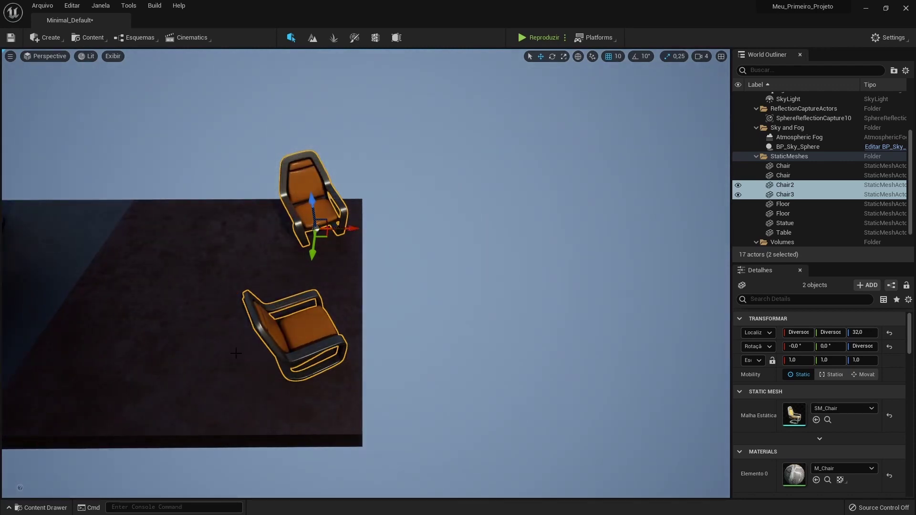
shift+drag(356, 231, 355, 231)
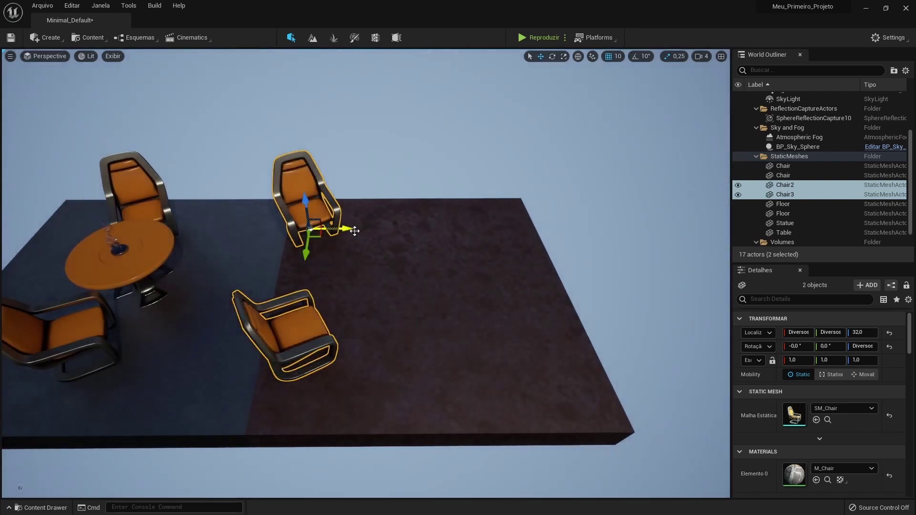
right_drag(407, 281, 406, 281)
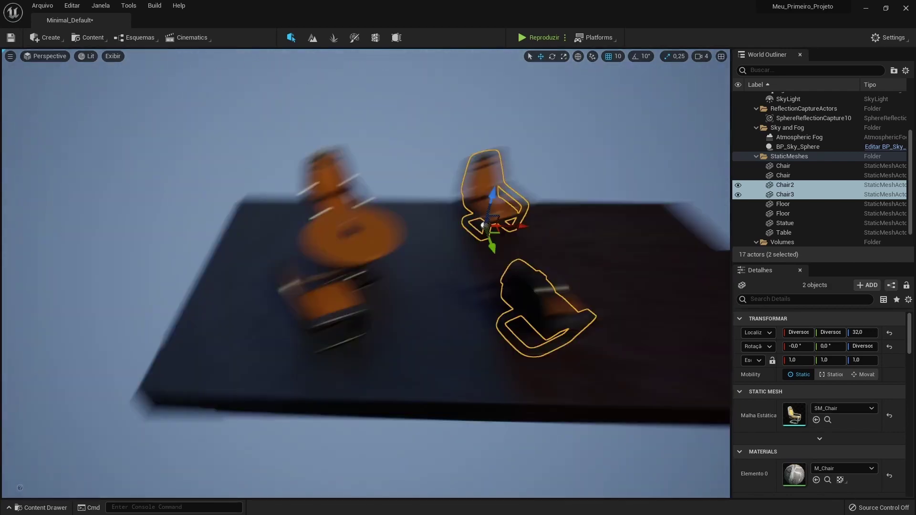
key(f)
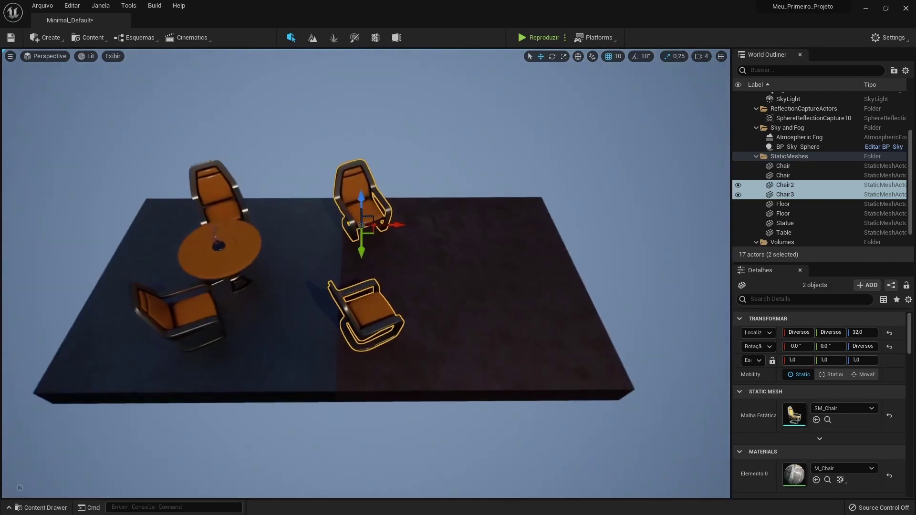
shift+drag(402, 226, 402, 224)
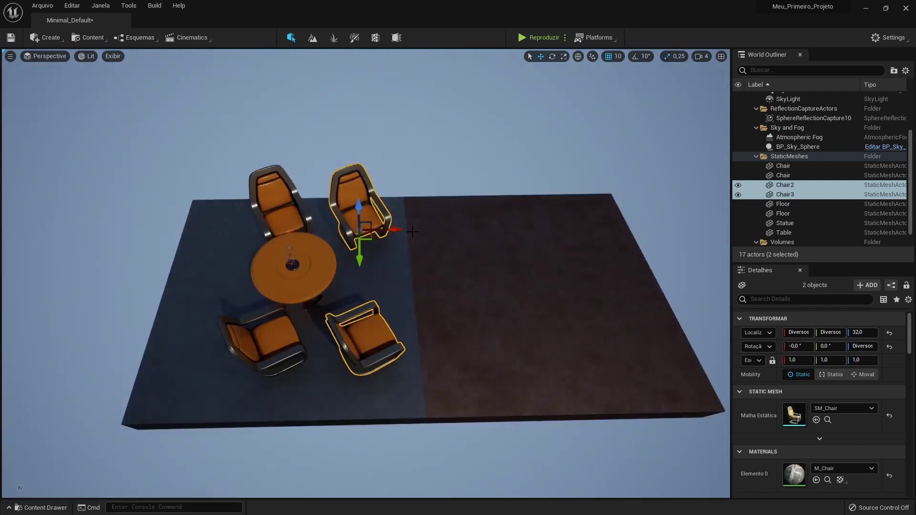
Step: Delete Chair2 and Chair3, then duplicate both left chairs onto the brown floor half
key(Delete)
click(271, 206)
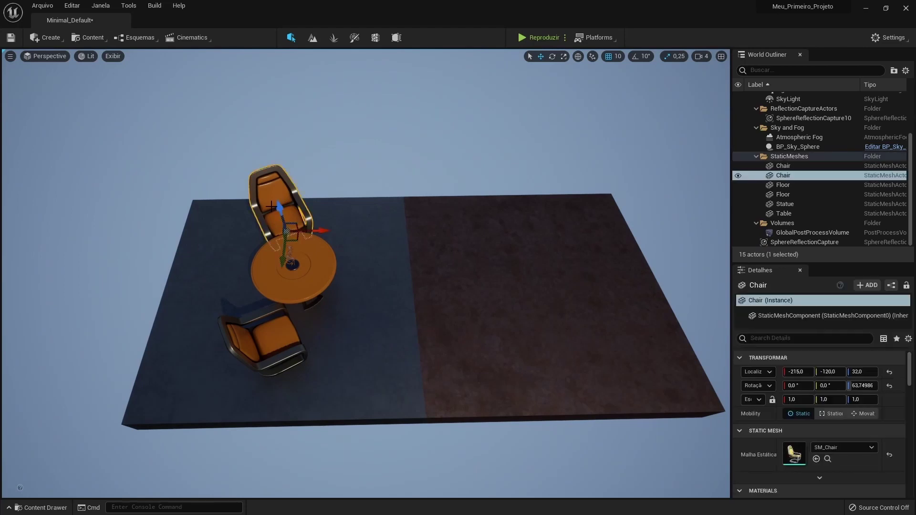
ctrl+click(273, 335)
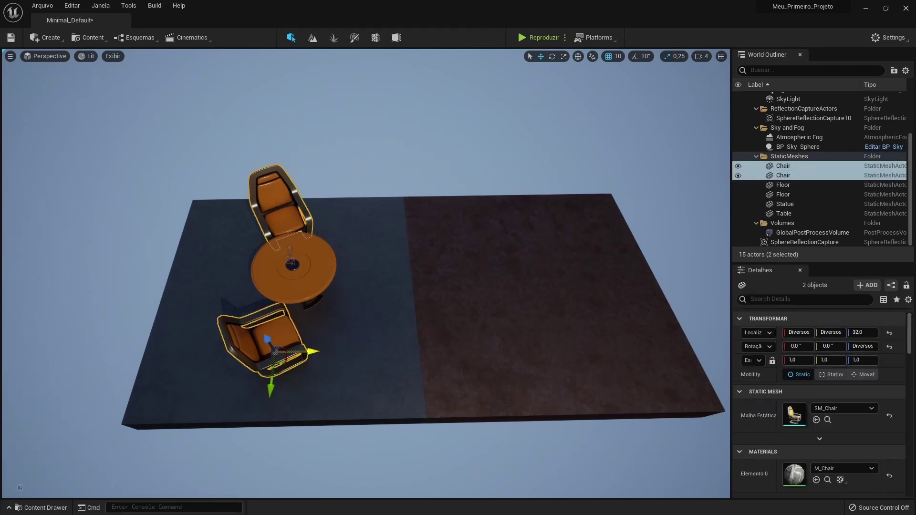
alt+drag(313, 352, 403, 352)
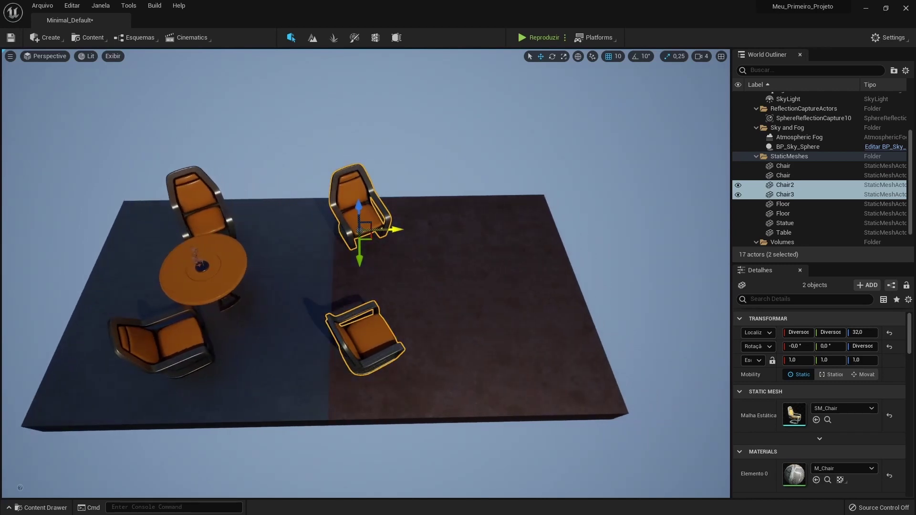
ctrl+click(334, 339)
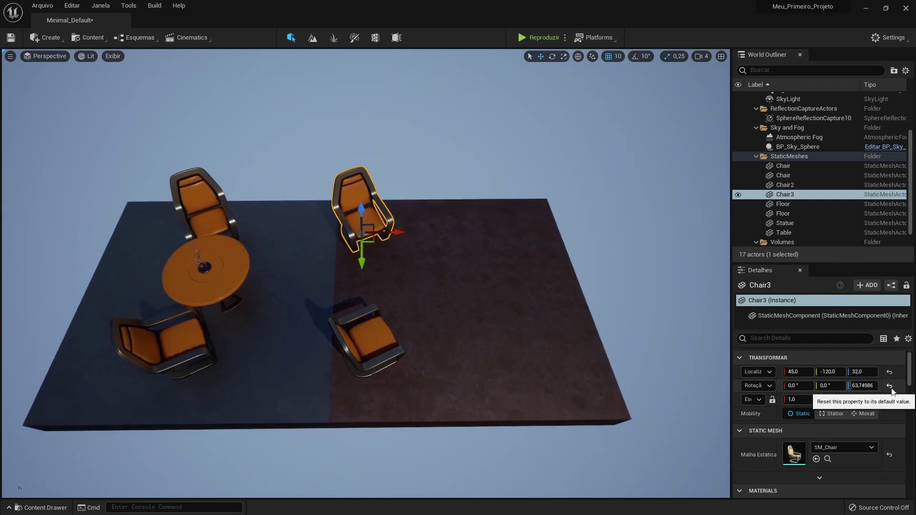
Step: Reset both copies' rotations and turn the lower chair to -90° with 10° rotation snapping
click(890, 386)
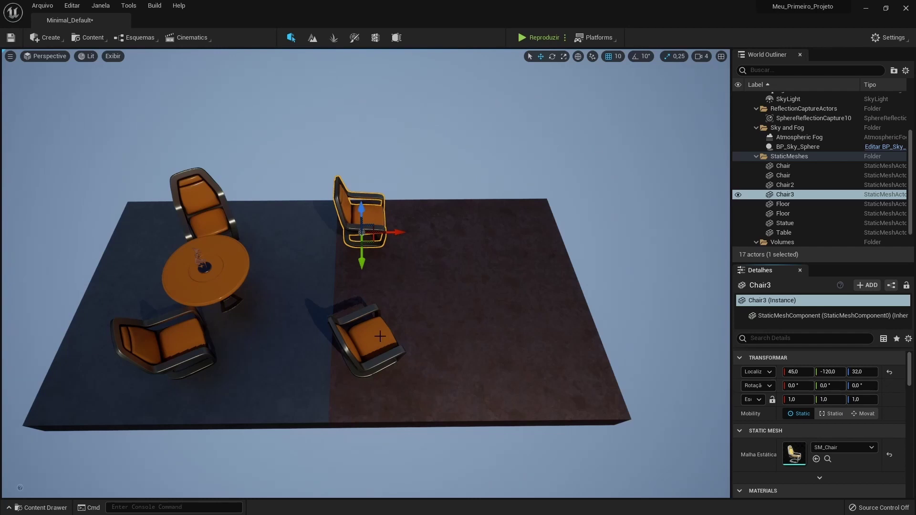
click(365, 341)
click(890, 386)
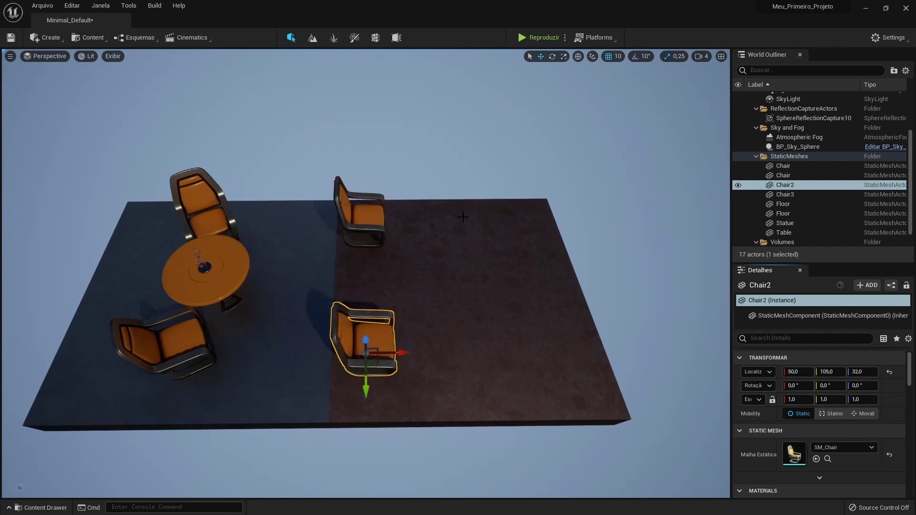
key(e)
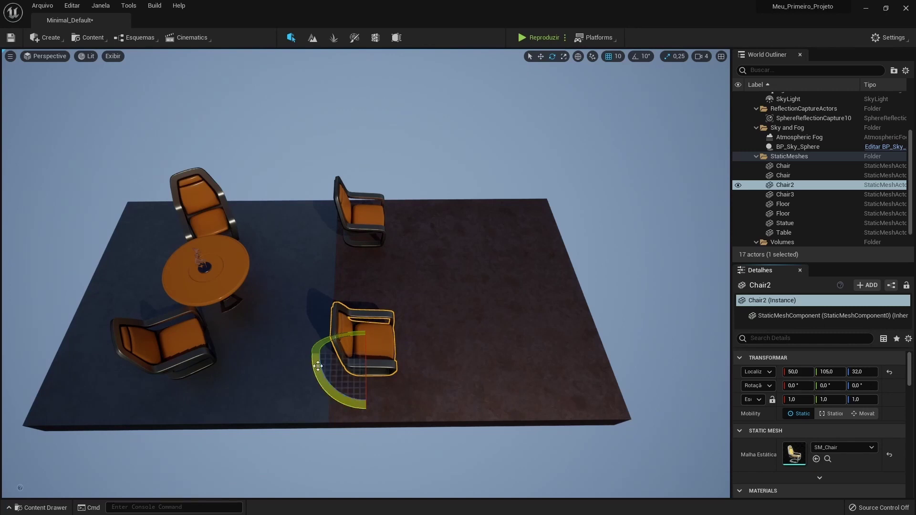
drag(318, 366, 408, 353)
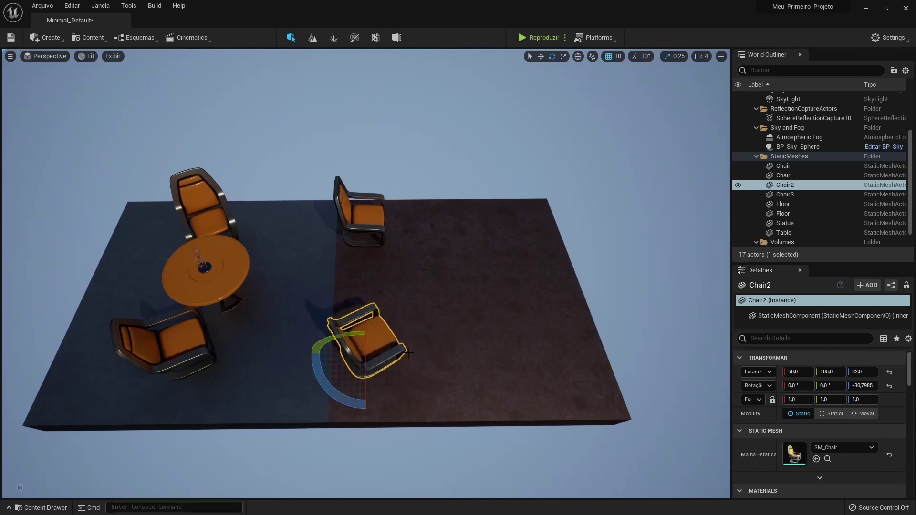
key(ctrl+z)
click(644, 56)
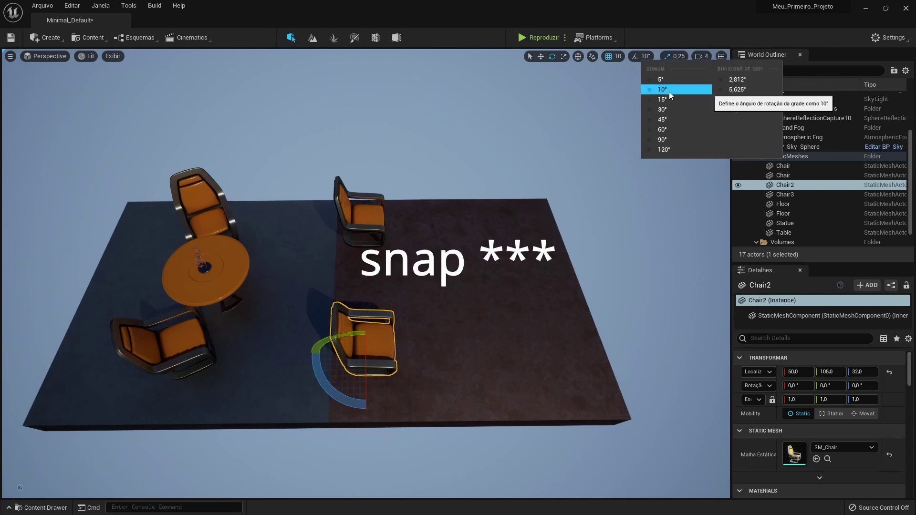
click(633, 58)
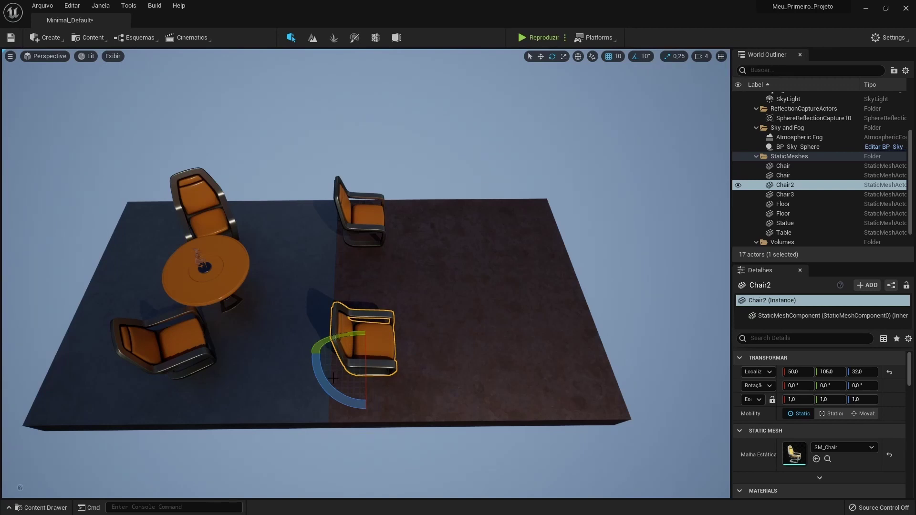
mouse_move(316, 371)
mouse_down()
mouse_move(325, 391)
mouse_move(362, 405)
mouse_up()
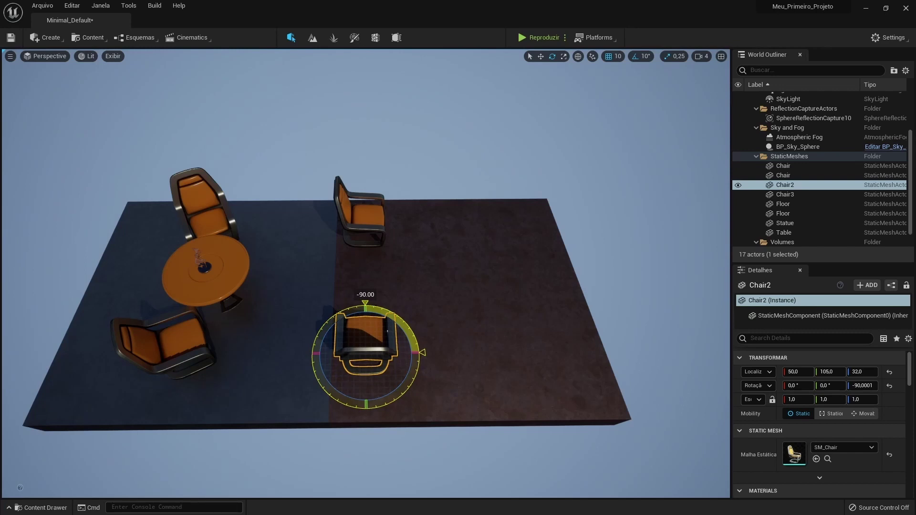
mouse_move(362, 406)
mouse_down()
mouse_move(353, 404)
mouse_move(365, 405)
mouse_up()
drag(366, 405, 365, 405)
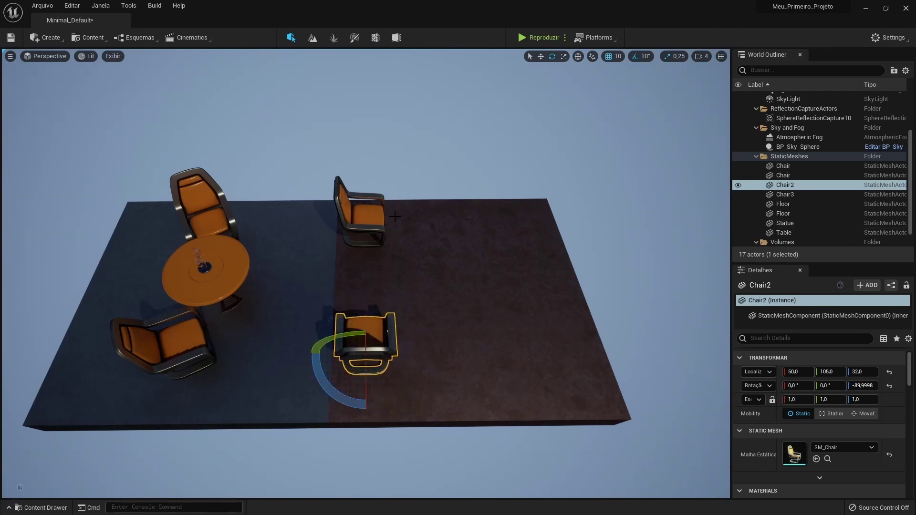
Step: Rotate the upper chair to 90° and move the lower chair out to 50, 145, 32
click(361, 225)
mouse_move(416, 233)
mouse_down()
mouse_move(400, 268)
mouse_move(362, 281)
mouse_up()
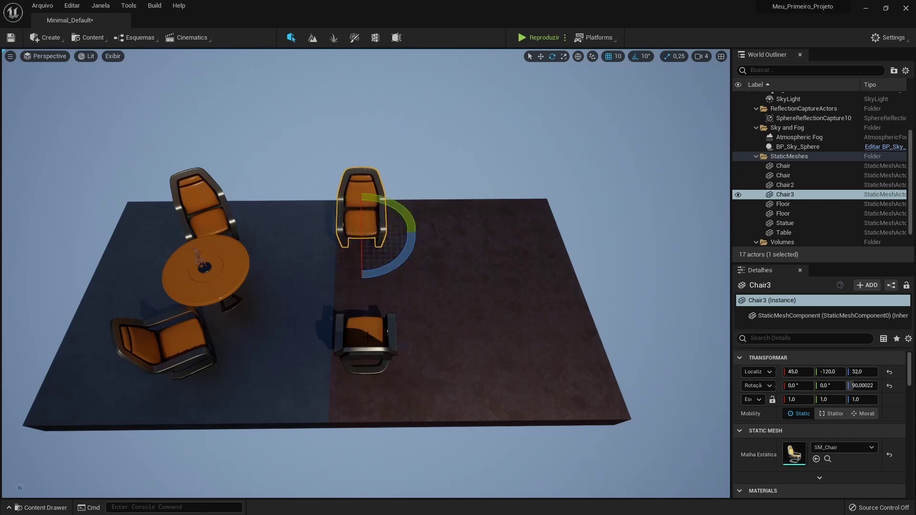
click(368, 337)
alt+drag(527, 289, 528, 290)
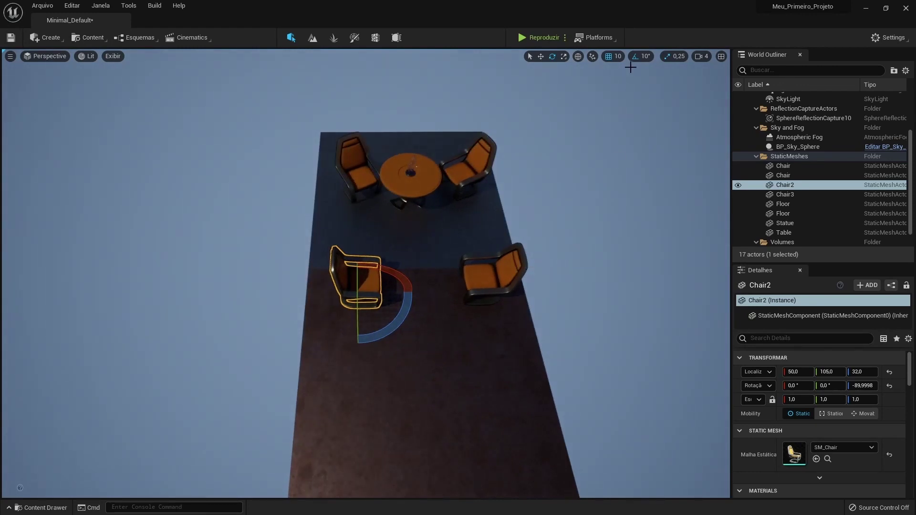
drag(328, 288, 298, 289)
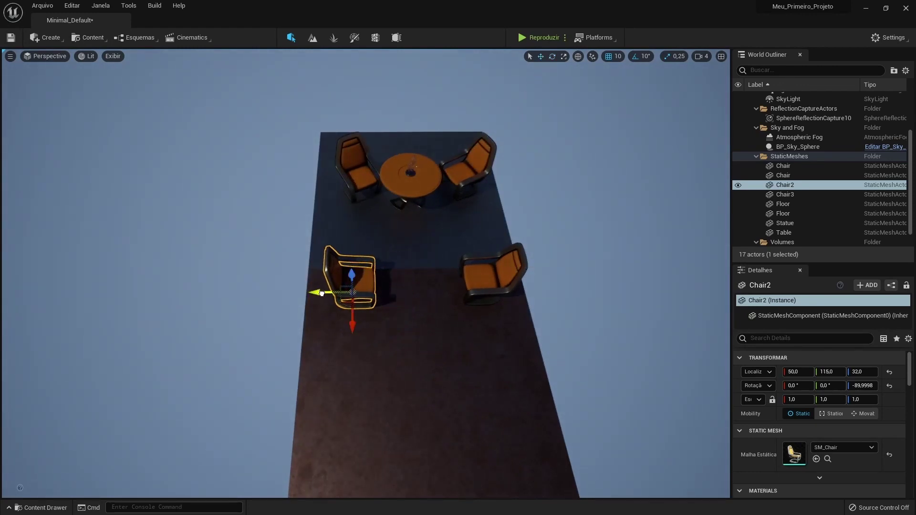
right_drag(298, 289, 333, 310)
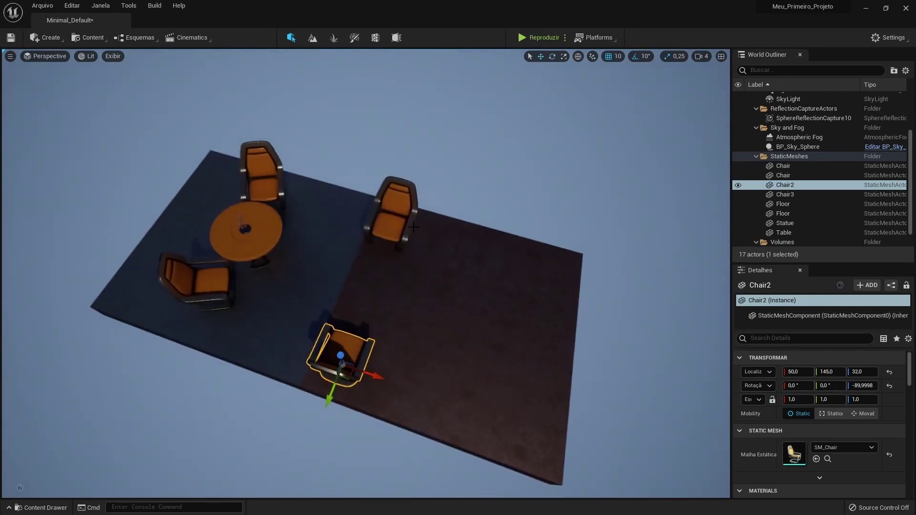
Step: Alt-drag the facing chair pair along X repeatedly, making two rows of four chairs, Chair2–Chair9
ctrl+click(387, 228)
right_drag(415, 315, 413, 313)
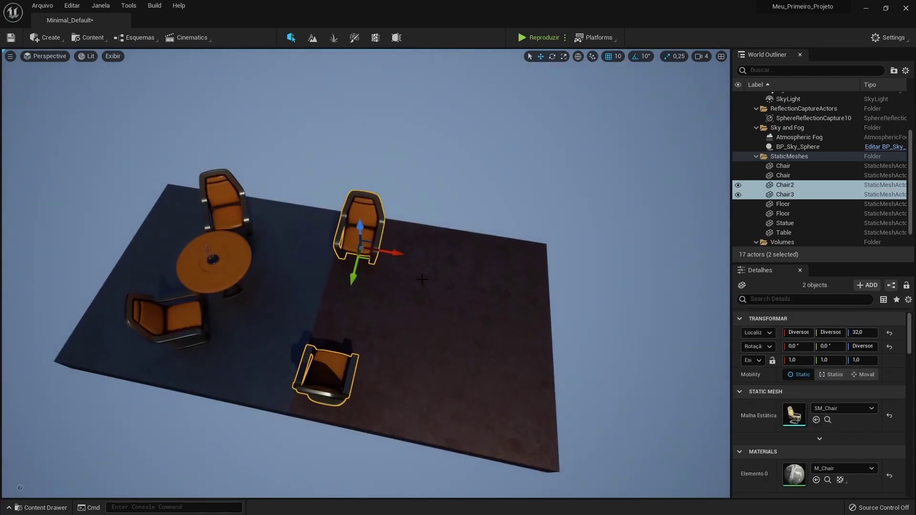
alt+drag(397, 257, 500, 273)
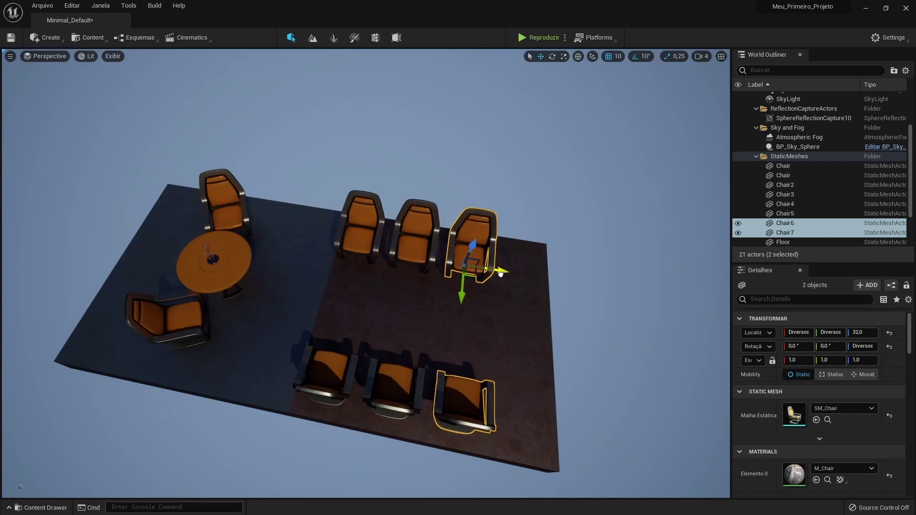
alt+drag(508, 276, 552, 279)
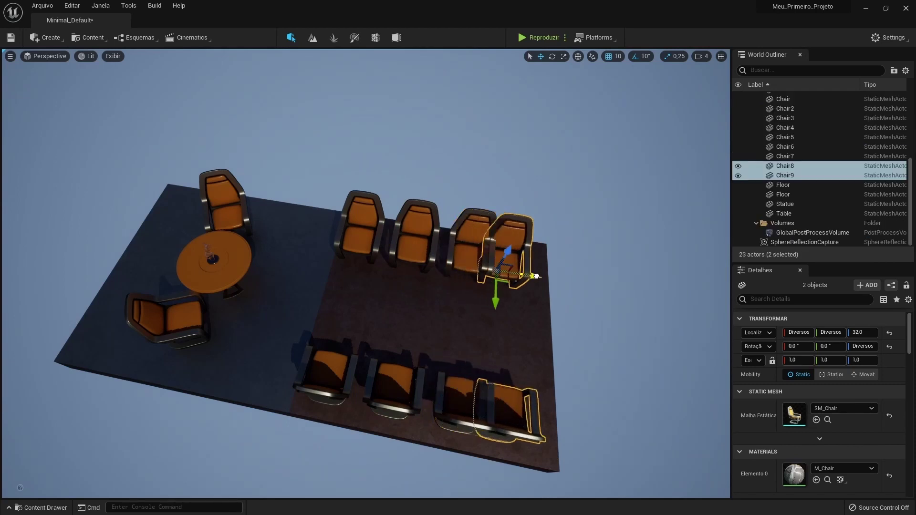
ctrl+click(484, 258)
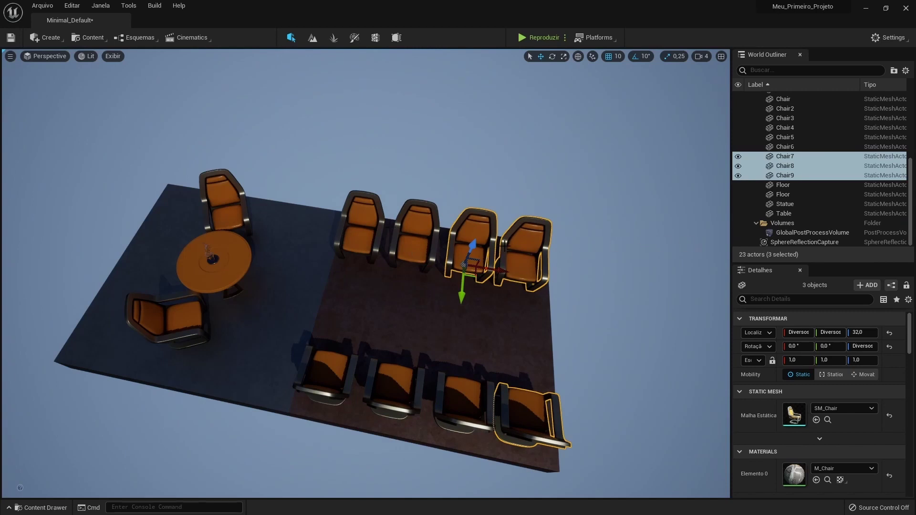
scroll(791, 205, up, 3)
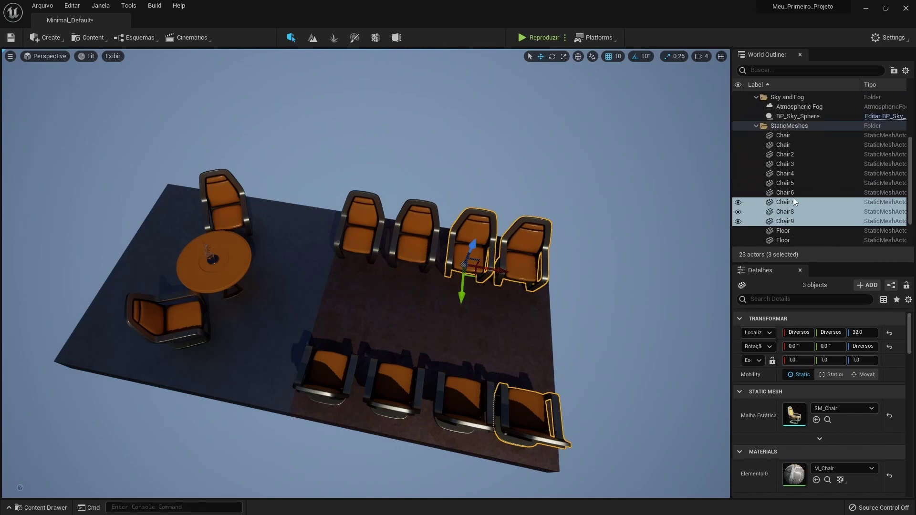
Step: Select Chair2 through Chair9 as a range in the World Outliner and orbit around them
click(783, 136)
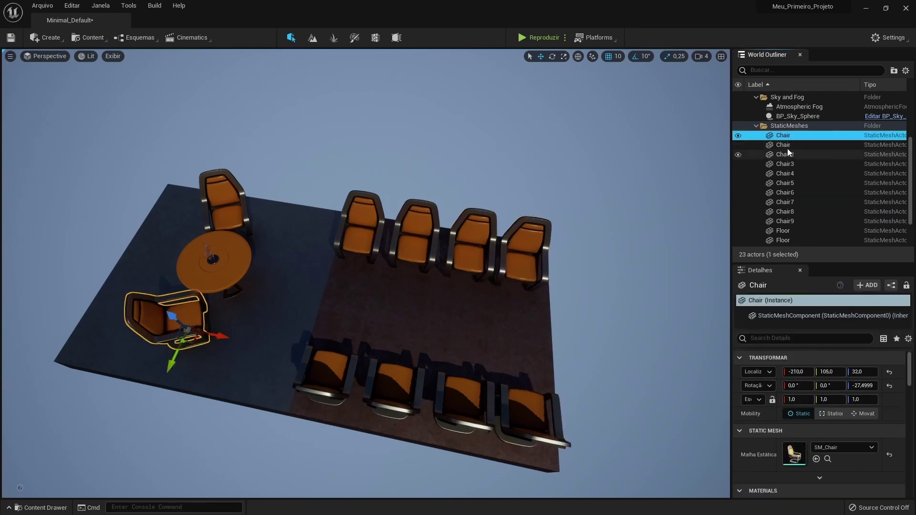
click(787, 147)
click(786, 155)
scroll(786, 154, down, 2)
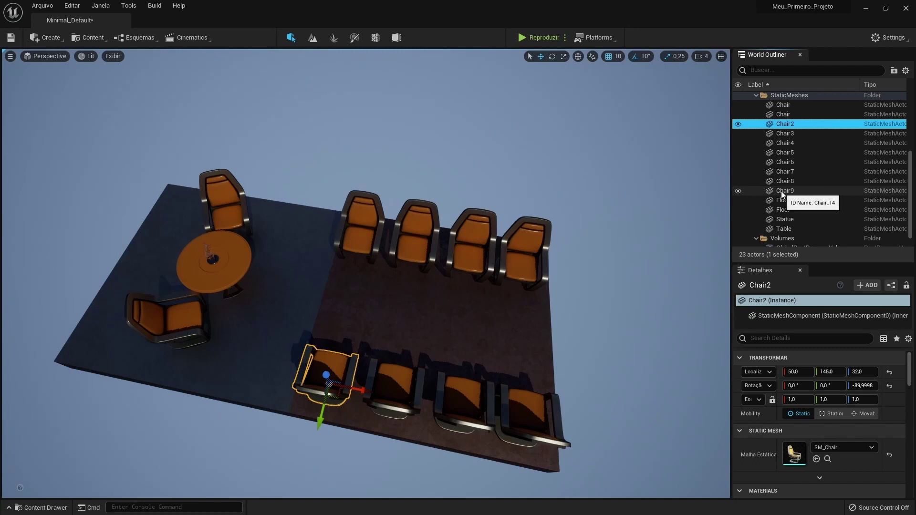
shift+click(789, 190)
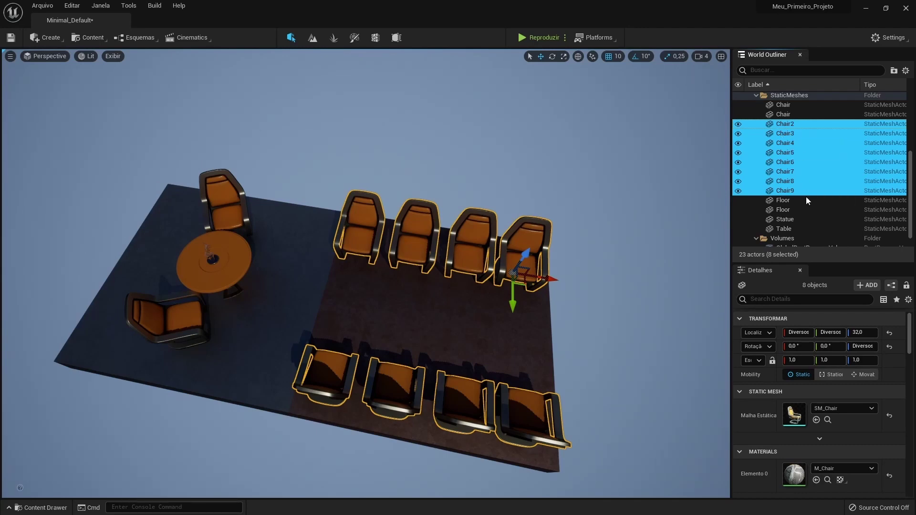
right_drag(362, 267, 363, 267)
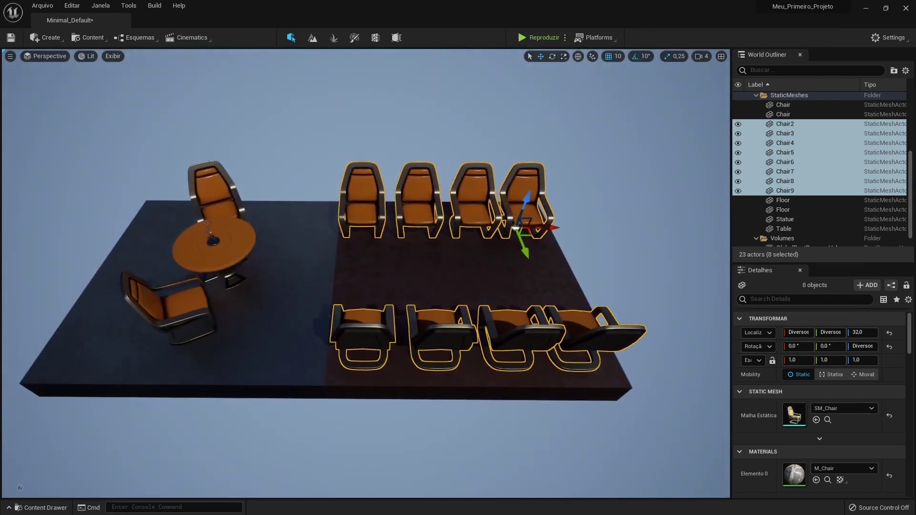
alt+drag(580, 207, 572, 294)
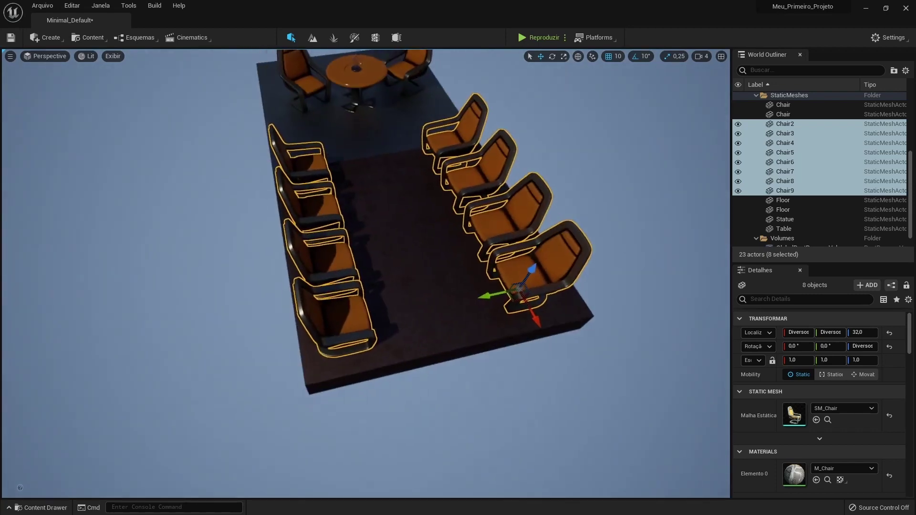
alt+drag(435, 125, 435, 125)
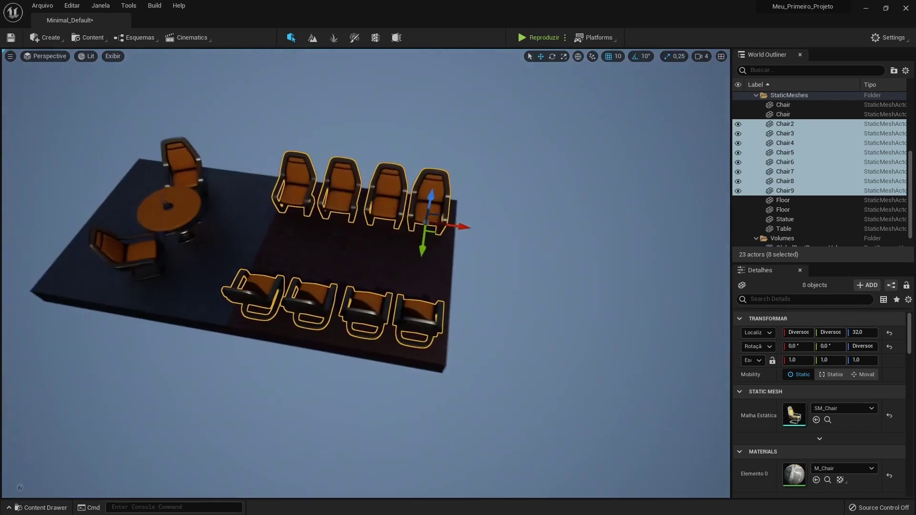
Step: Try moving the eight chairs with grid snap 10, then 1, undoing each move
click(617, 56)
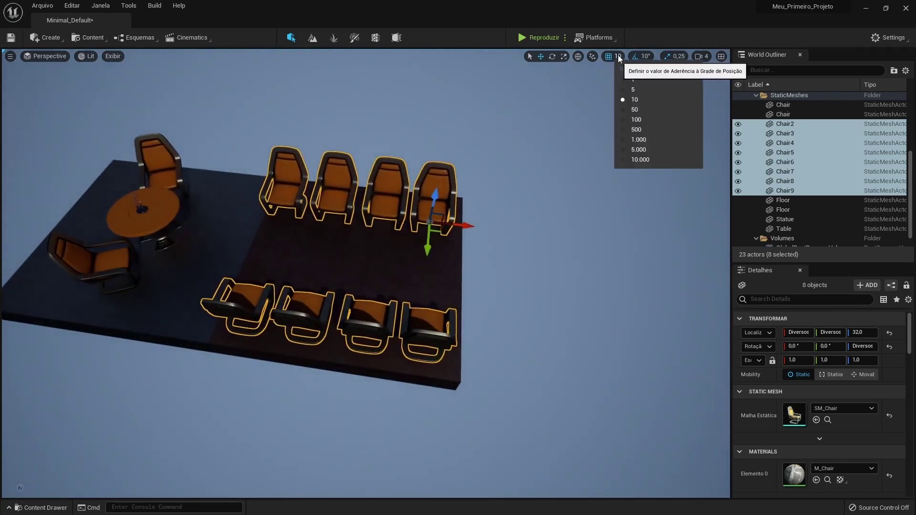
click(608, 59)
drag(464, 225, 449, 217)
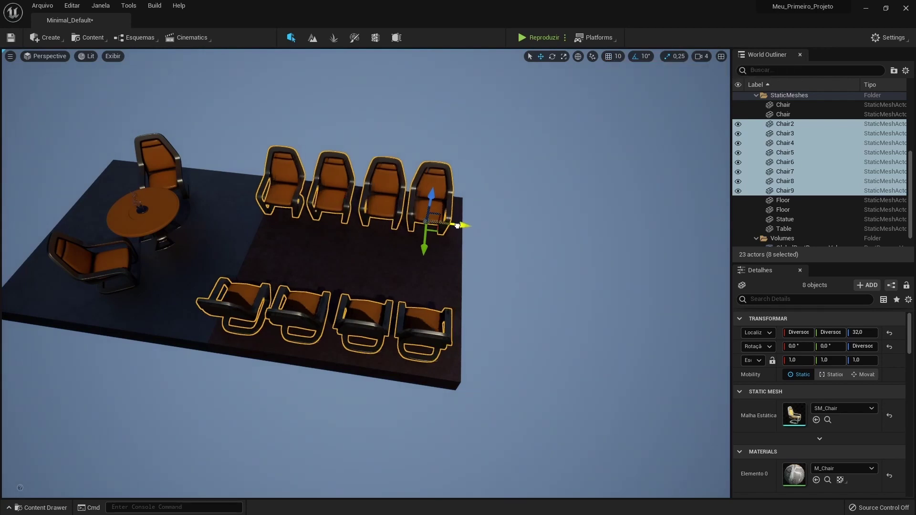
key(ctrl+z)
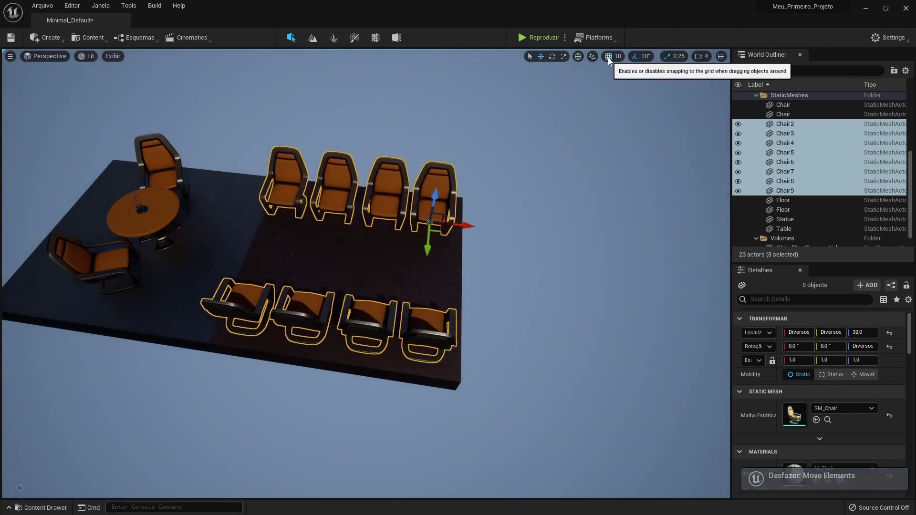
click(616, 57)
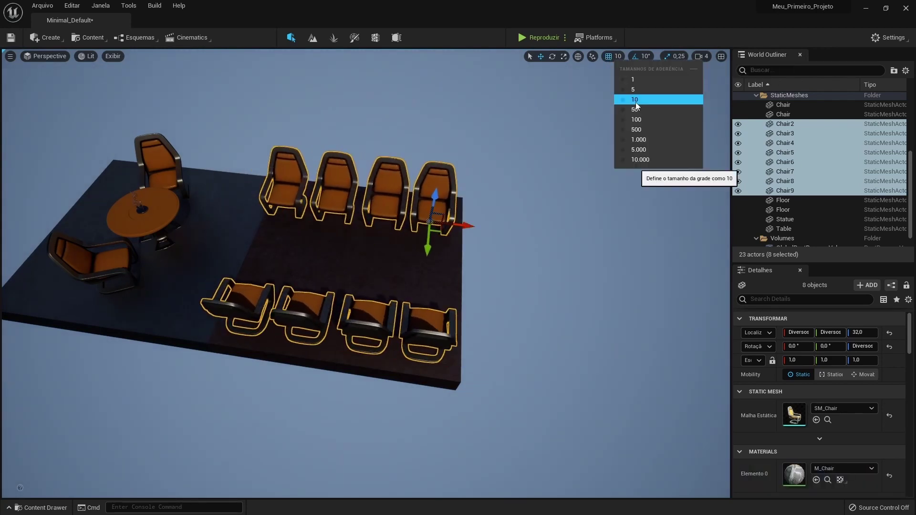
click(639, 80)
drag(473, 225, 481, 226)
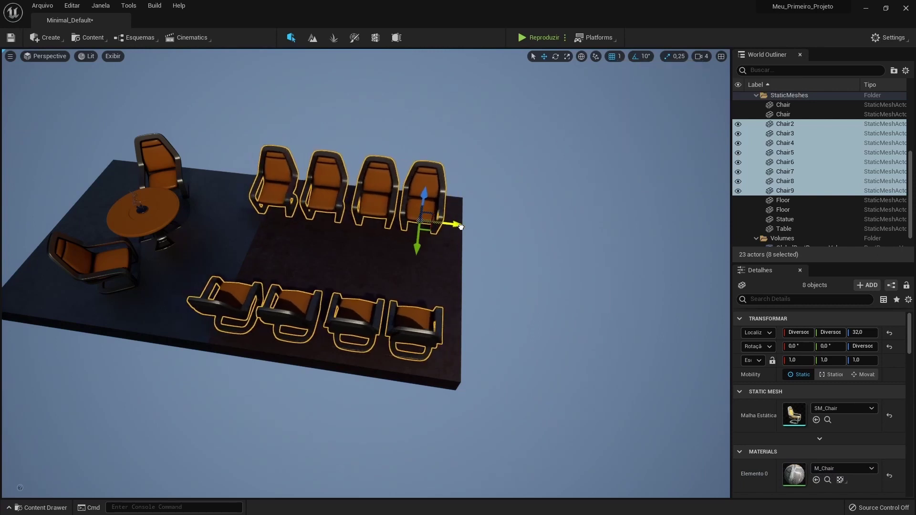
key(ctrl+z)
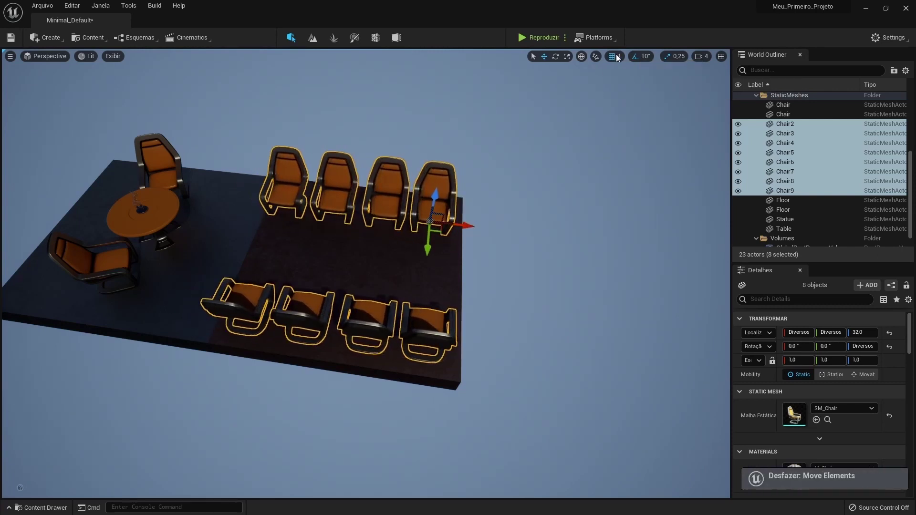
Step: Set grid snapping back to 10 and slide both chair rows along X toward the round table
click(620, 56)
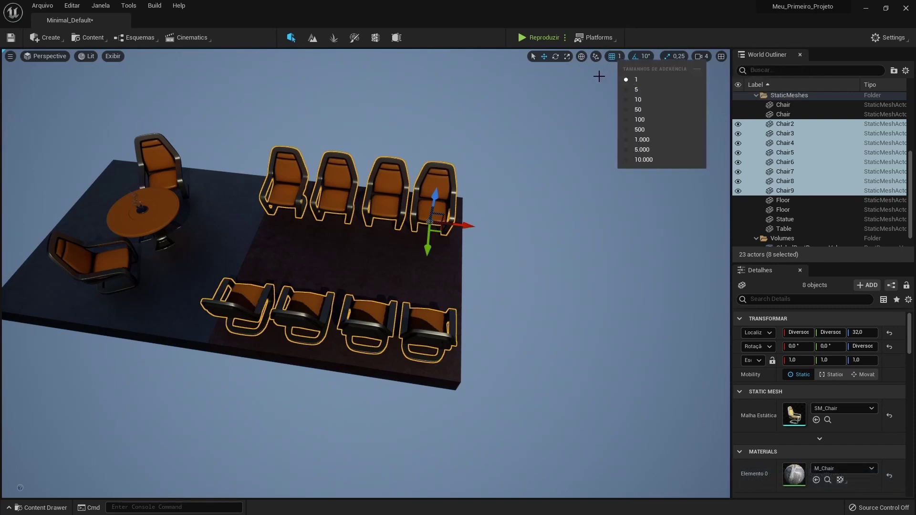
click(586, 143)
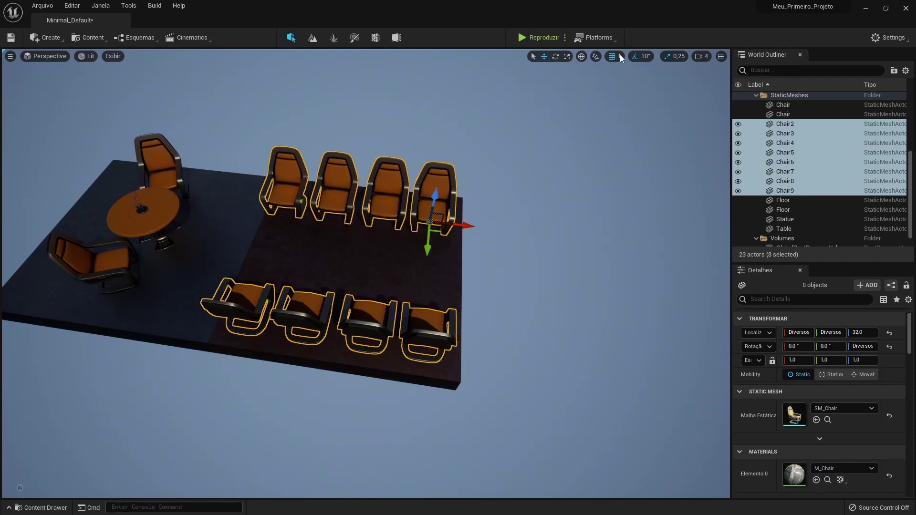
click(619, 57)
click(642, 101)
drag(466, 224, 433, 224)
right_drag(407, 239, 348, 235)
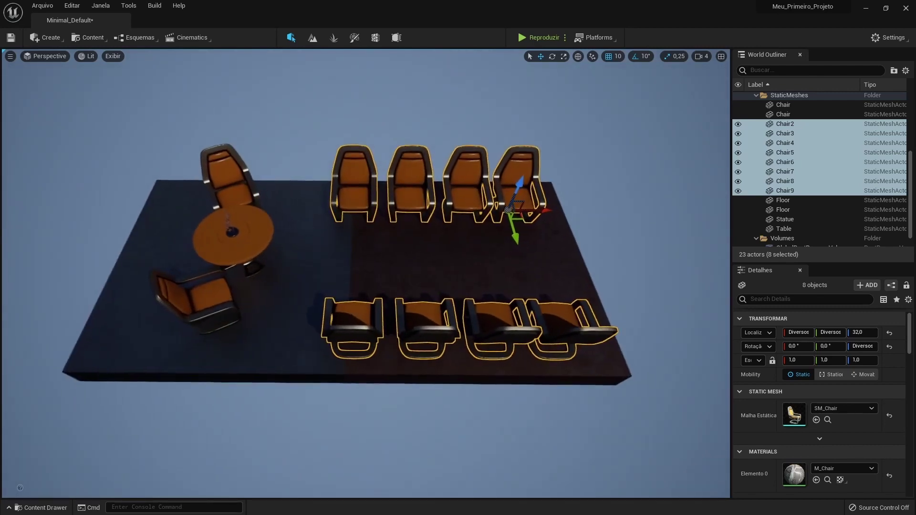
Step: Alt-drag the round table to create Table2 at 170, 0, 32 between the chair rows
click(277, 260)
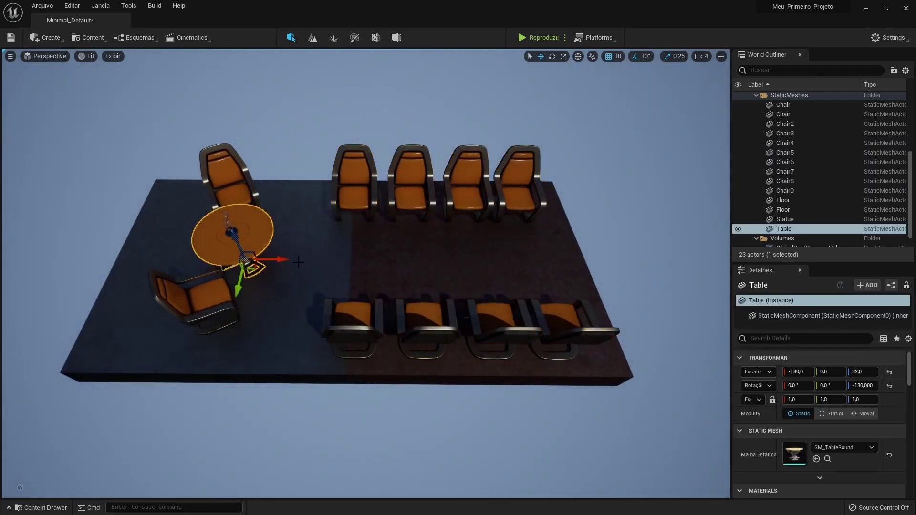
alt+drag(282, 259, 485, 265)
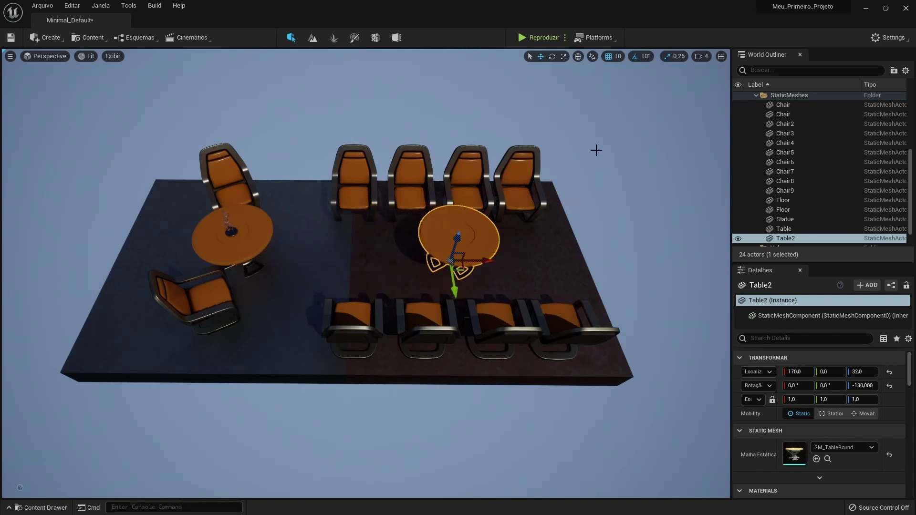
key(r)
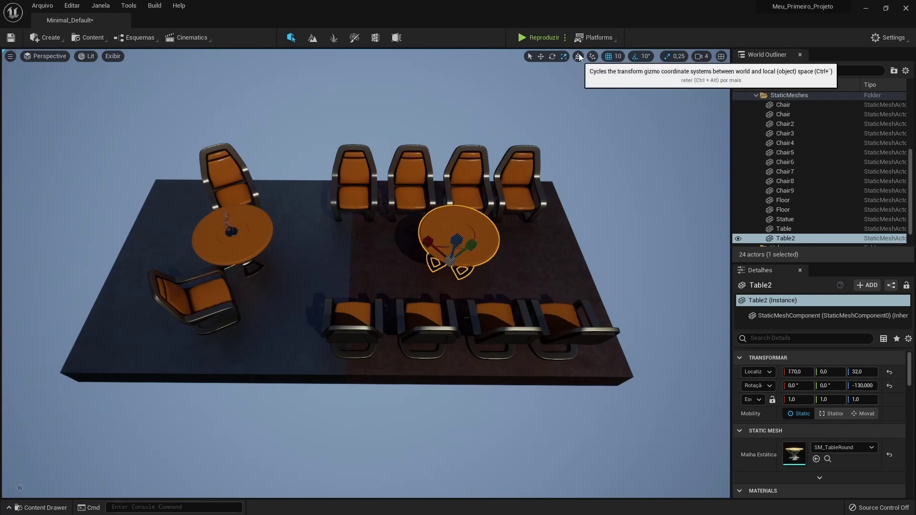
Step: Scale Table2 to 1, 3.5, 1 and rotate it -90° on Z between the chair rows
drag(469, 245, 520, 210)
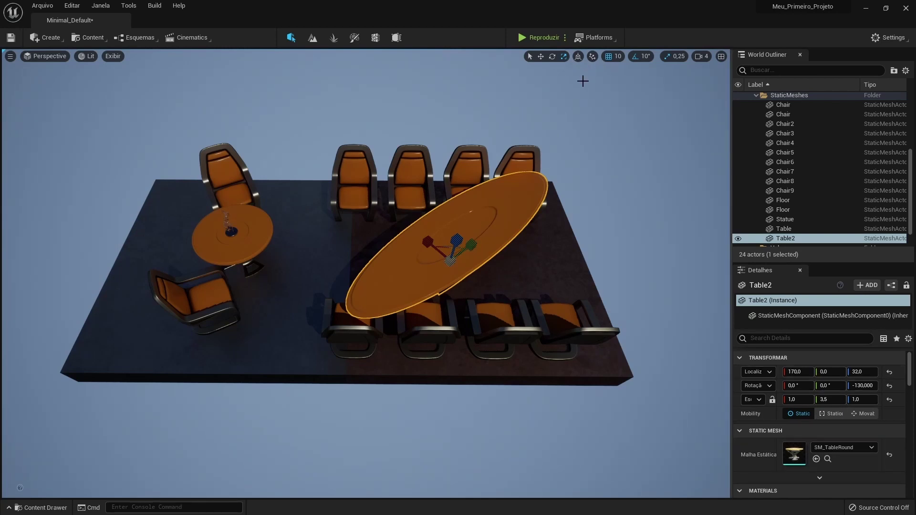
key(e)
mouse_move(430, 271)
mouse_down()
mouse_move(503, 281)
mouse_move(507, 291)
mouse_up()
mouse_move(507, 291)
right_down()
mouse_move(477, 362)
mouse_move(563, 269)
right_up()
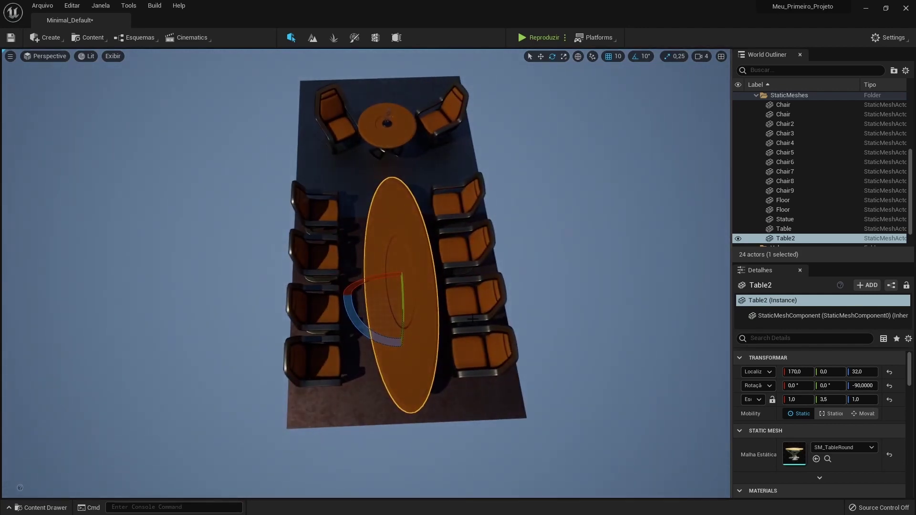
mouse_move(435, 289)
right_down()
mouse_move(362, 267)
mouse_move(372, 334)
right_up()
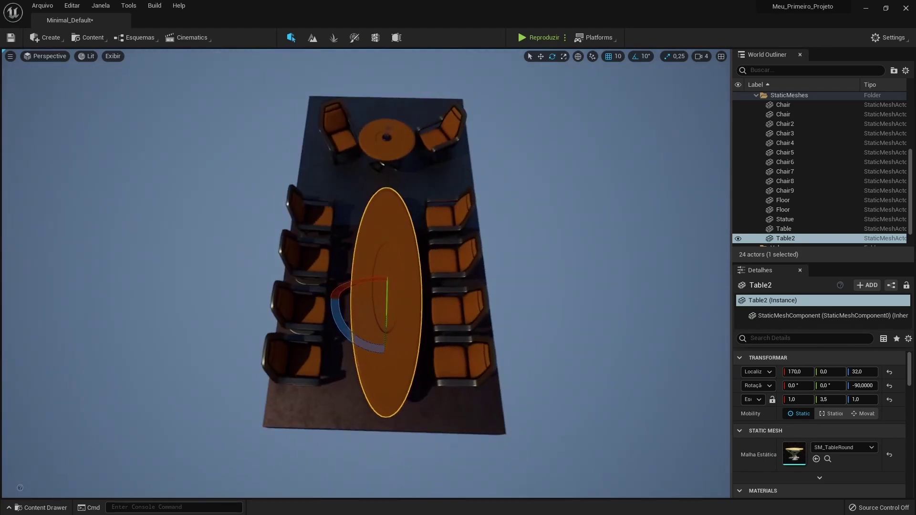
mouse_move(437, 262)
right_down()
mouse_move(410, 200)
mouse_move(479, 197)
right_up()
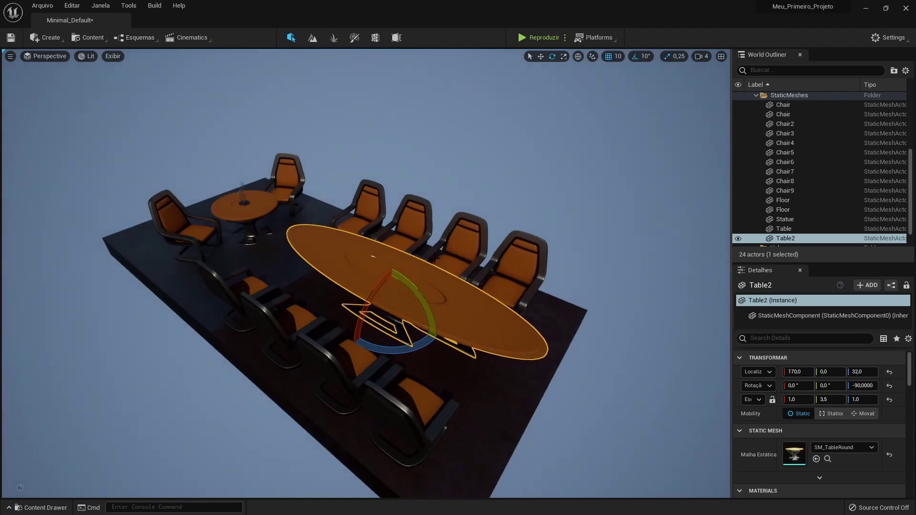